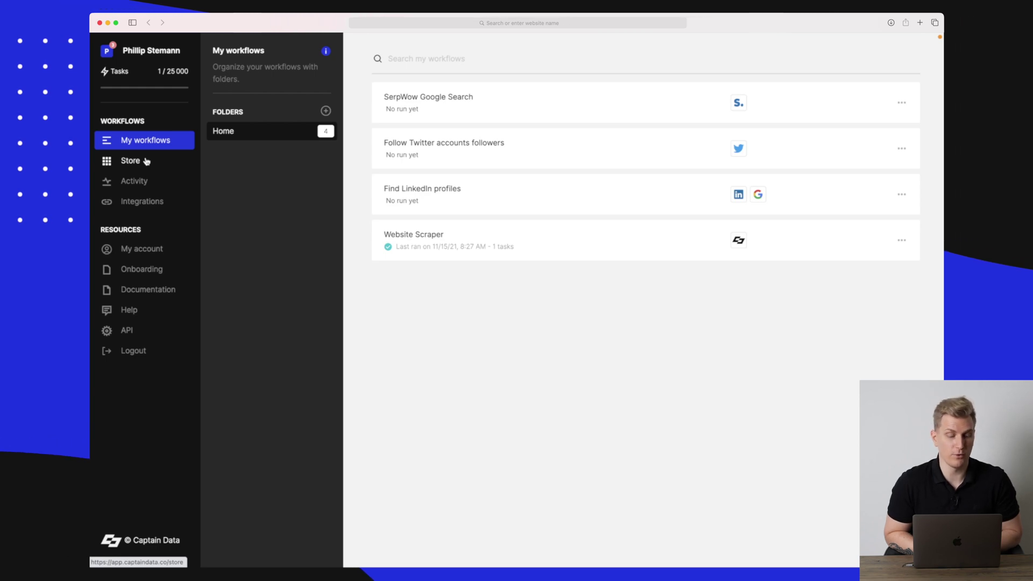
Step: Browse the Integrations page's service cards, from LinkedIn through Twitter, Instagram and Neverbounce
click(145, 202)
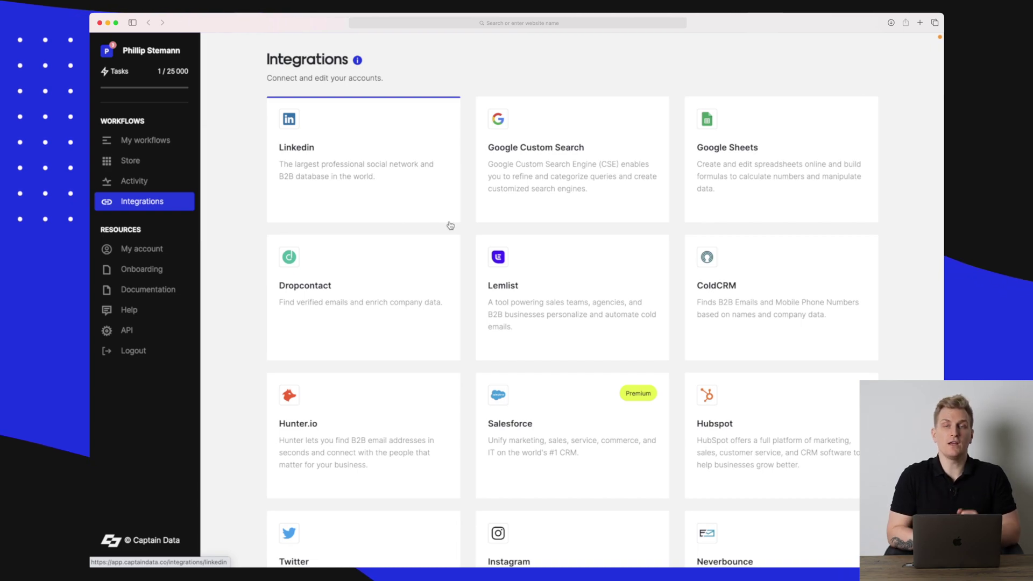
scroll(451, 225, down, 3)
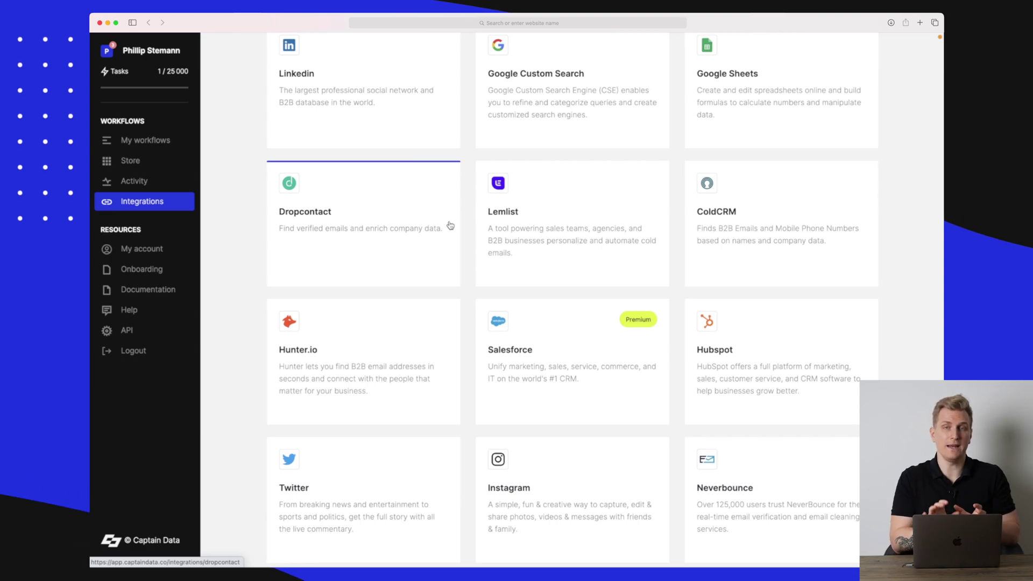
scroll(451, 225, down, 5)
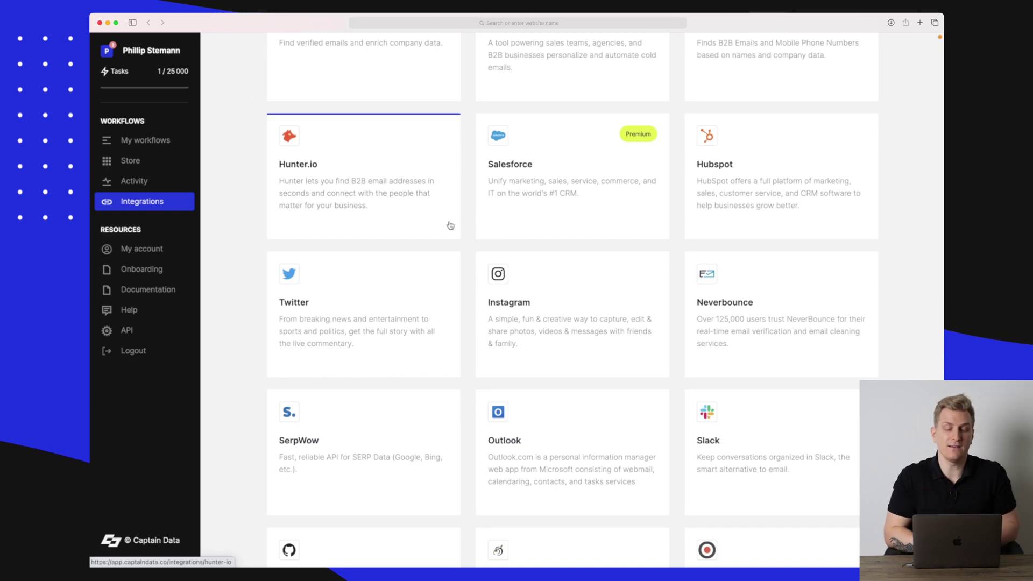
scroll(451, 226, up, 7)
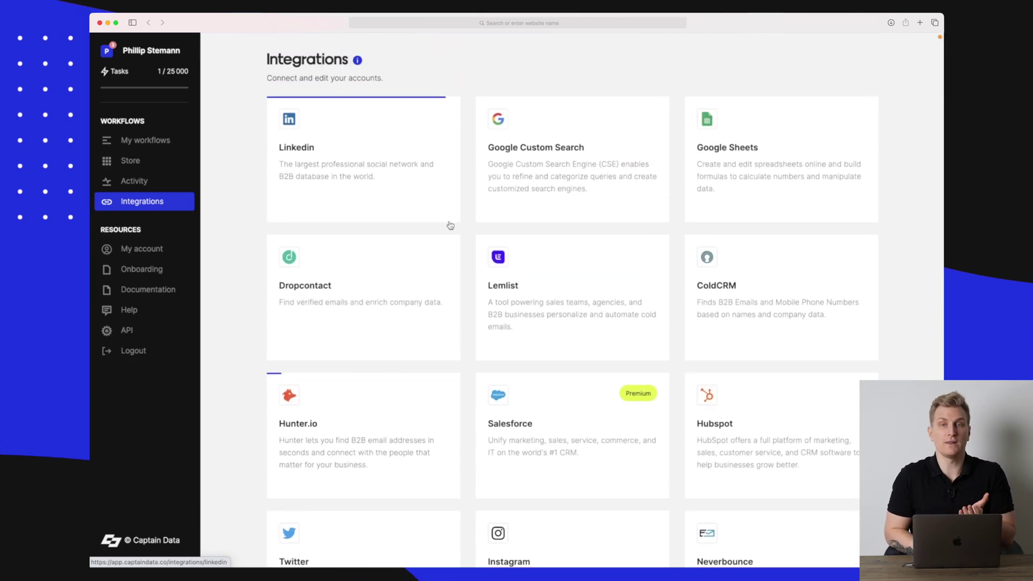
Step: Read the Google Custom Search how-to configuration guide, then return to My workflows
click(536, 111)
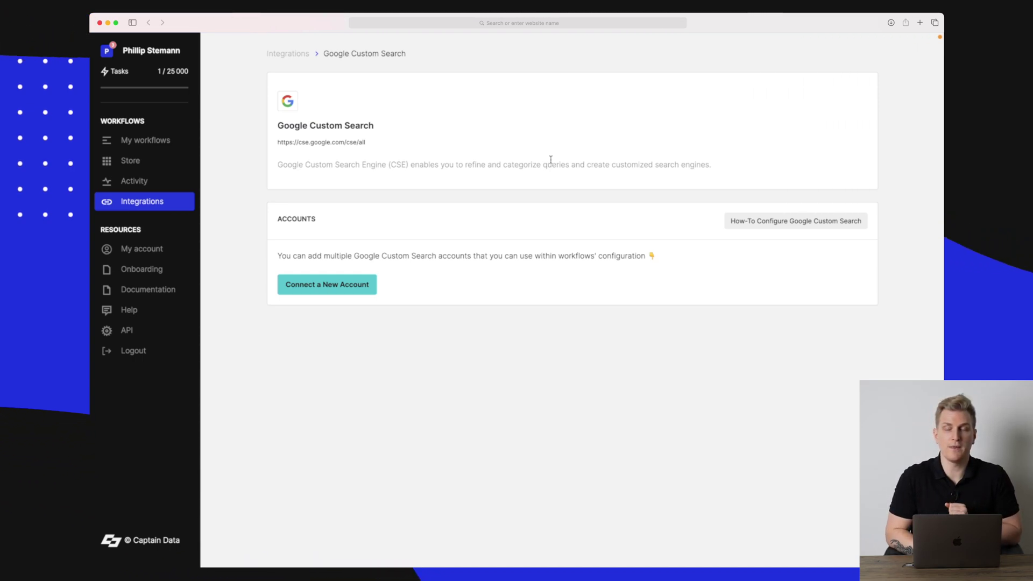
click(777, 226)
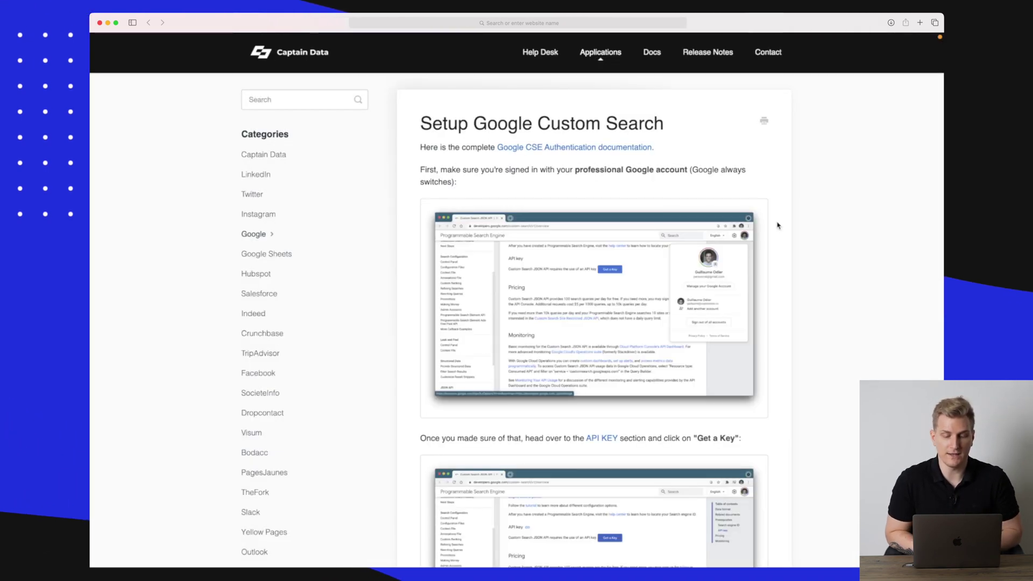
click(159, 204)
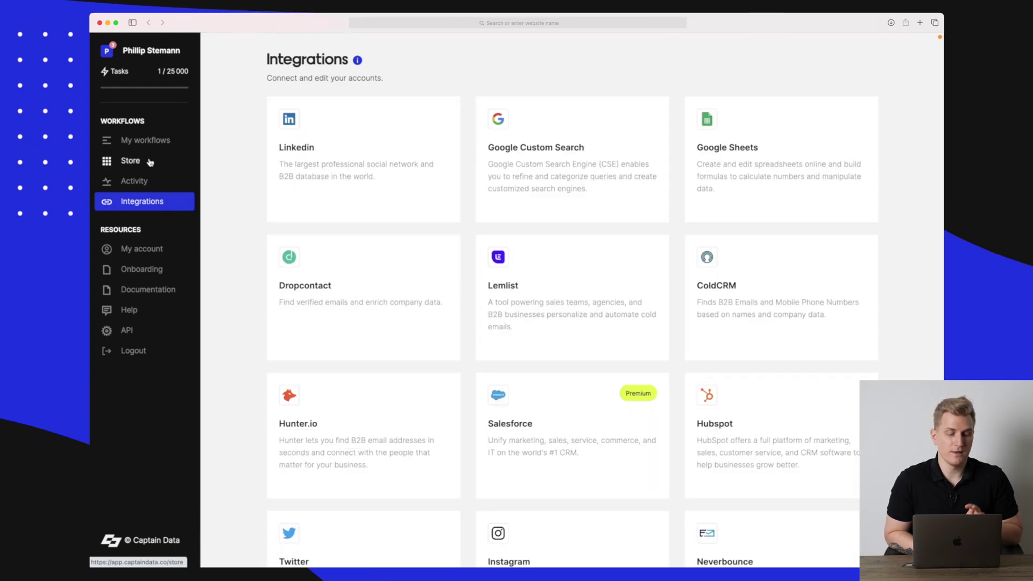
click(157, 142)
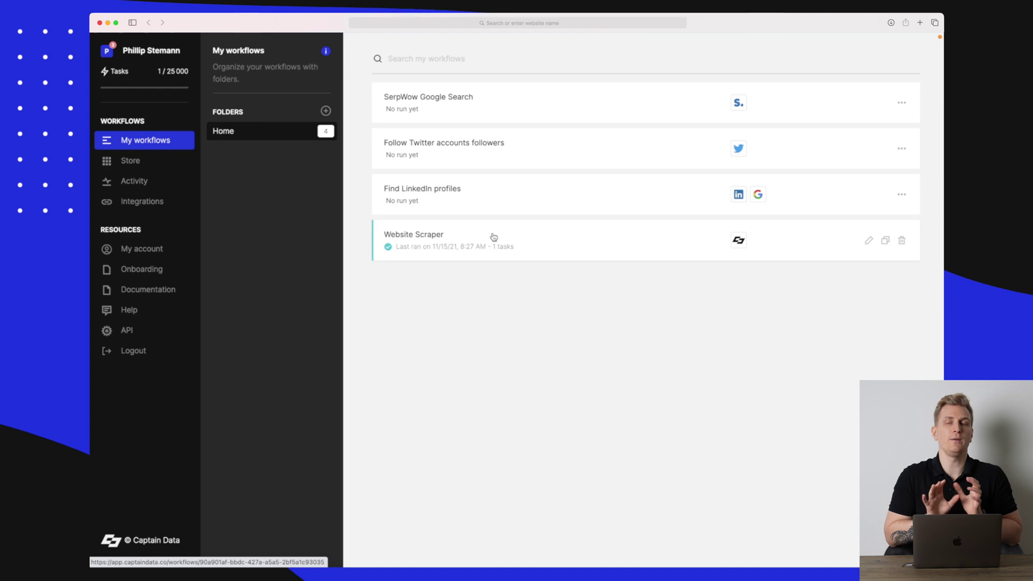
Step: Open the Follow Twitter accounts followers workflow from the My workflows list
click(517, 157)
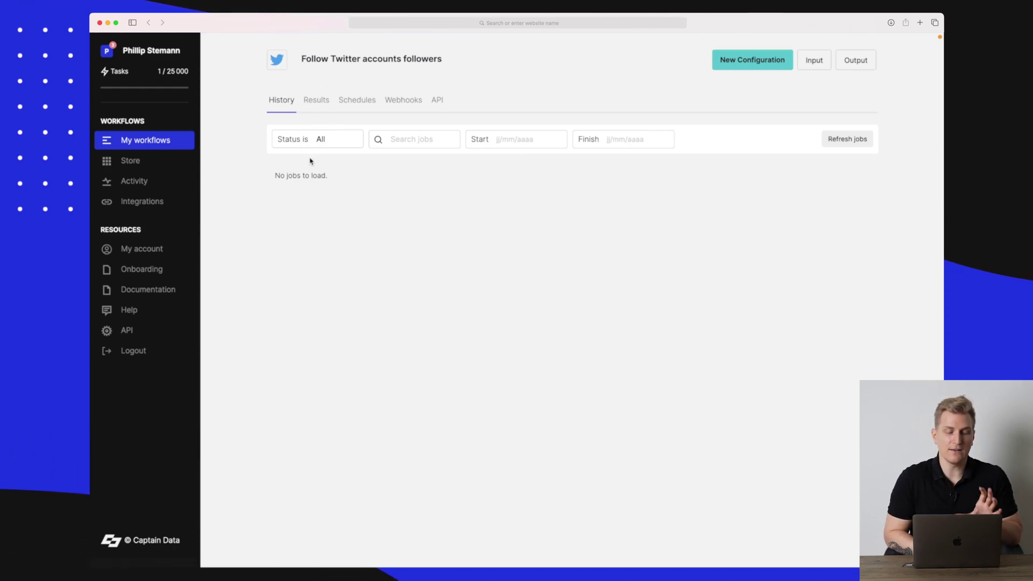
Step: Review the Results, Schedules and History tabs, then save the workflow as a new draft configuration
click(315, 104)
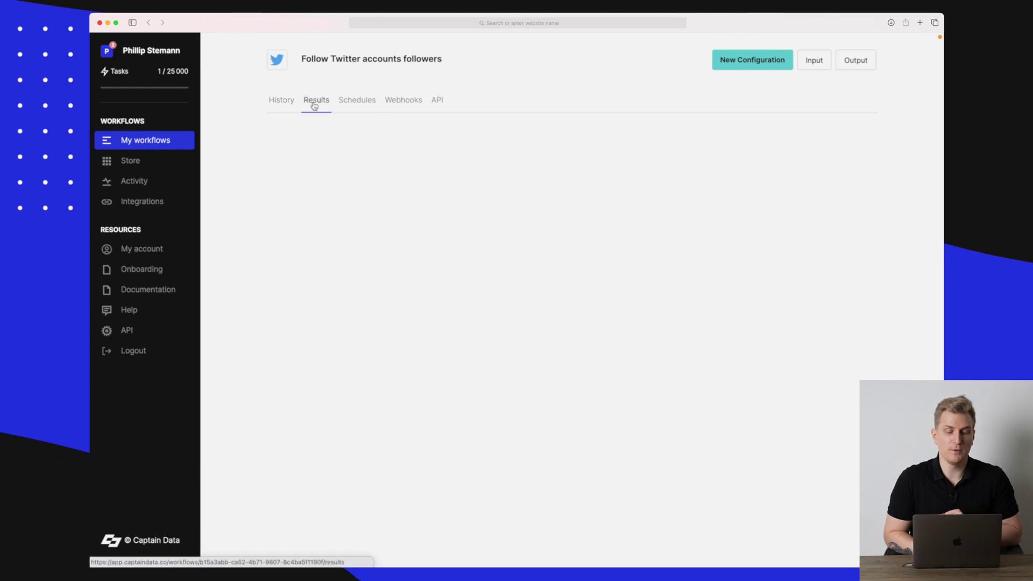
click(358, 110)
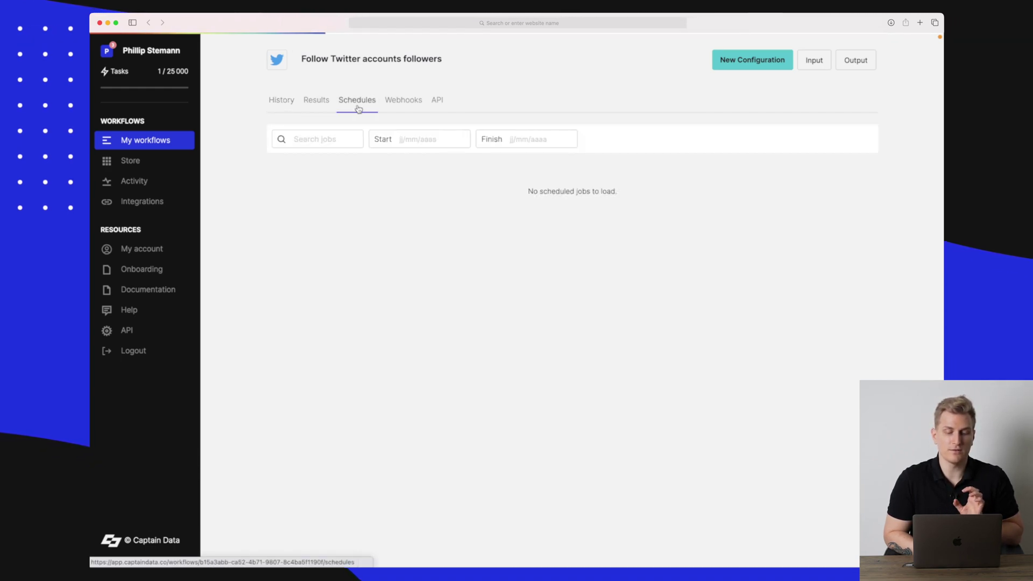
click(284, 102)
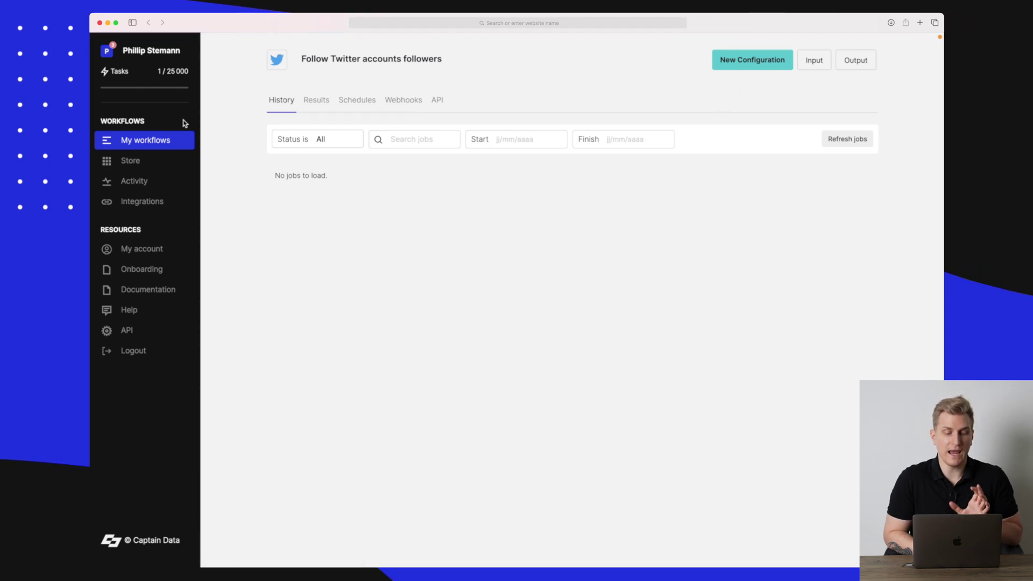
click(156, 141)
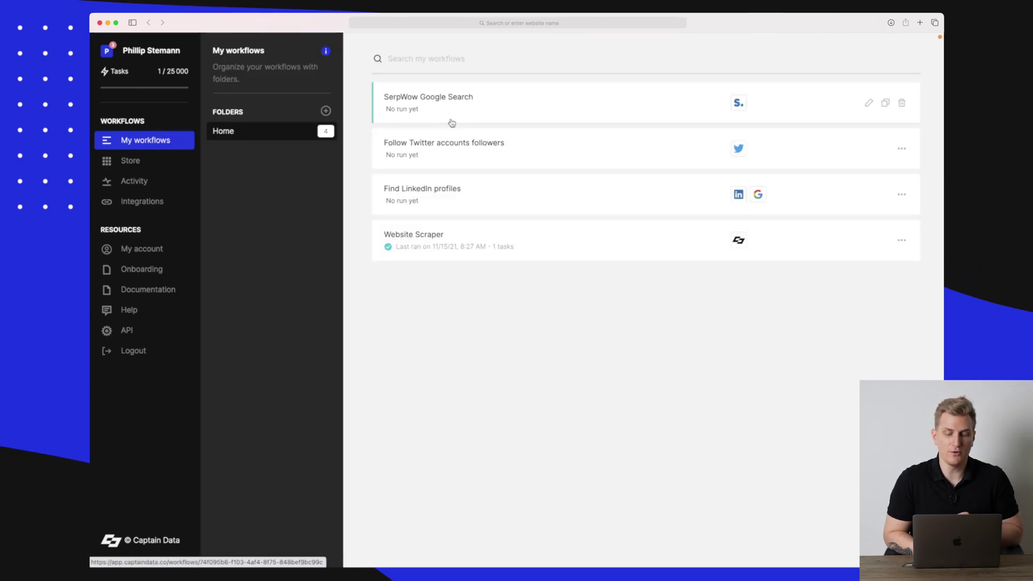
click(868, 149)
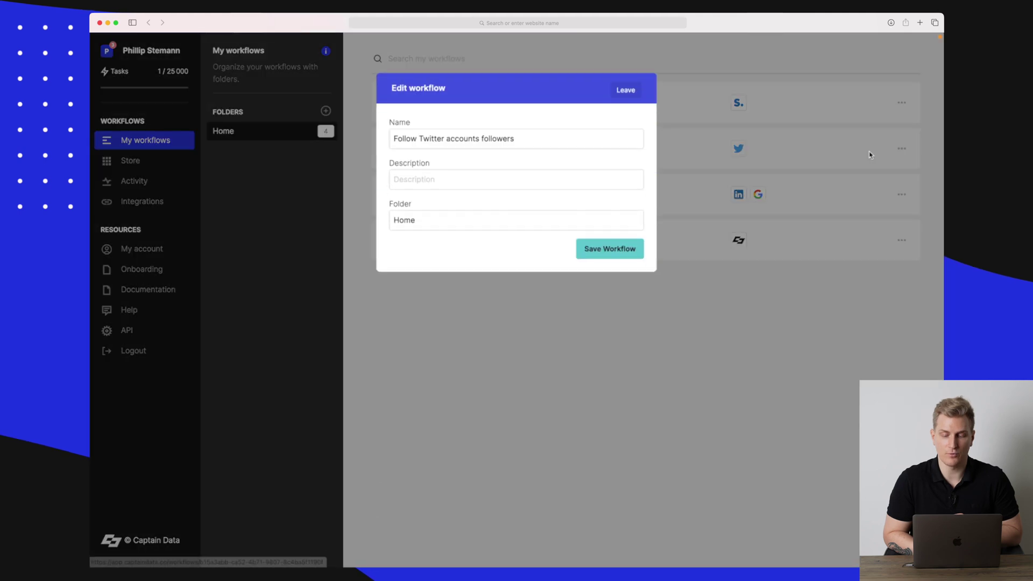
click(624, 247)
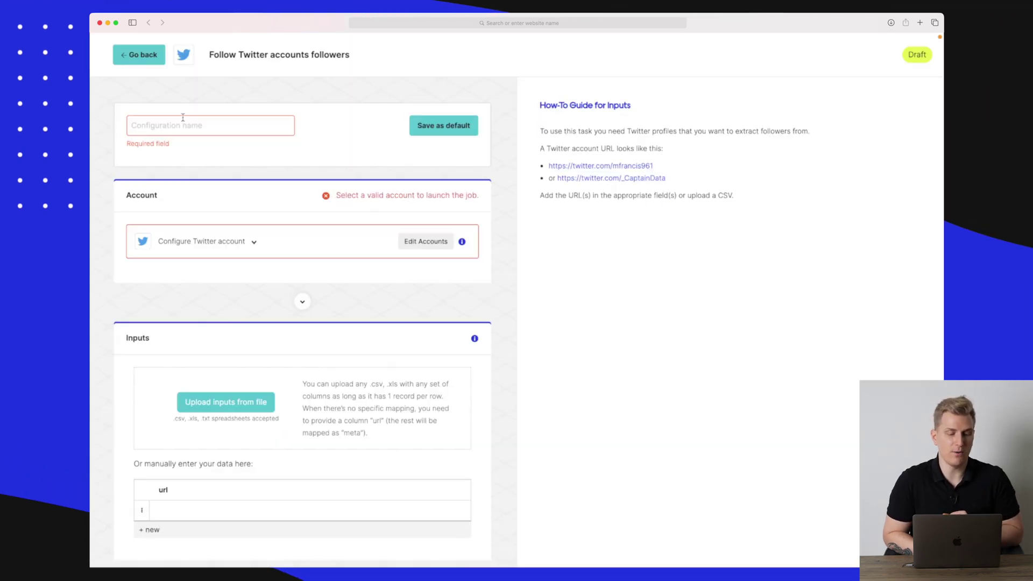
Step: Name the configuration 'Twitter', connect a Twitter account, and check maximum followers is 1000
text(Twitter)
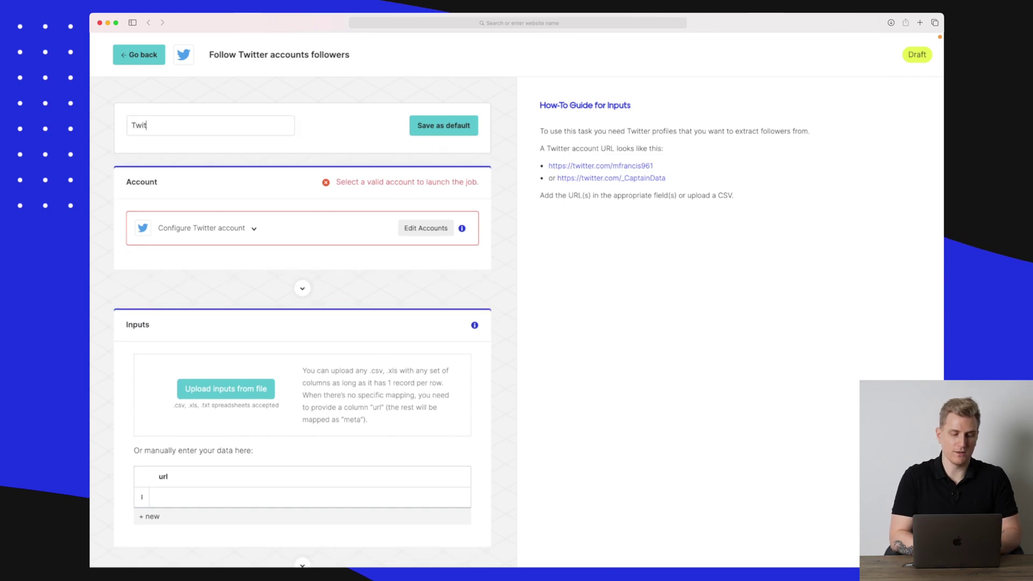
click(430, 231)
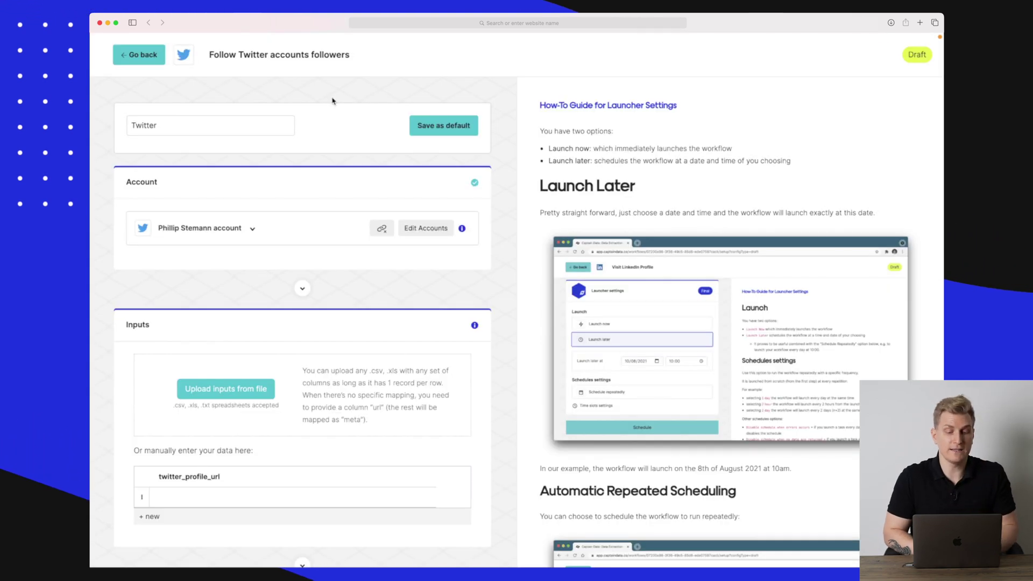
scroll(322, 196, down, 2)
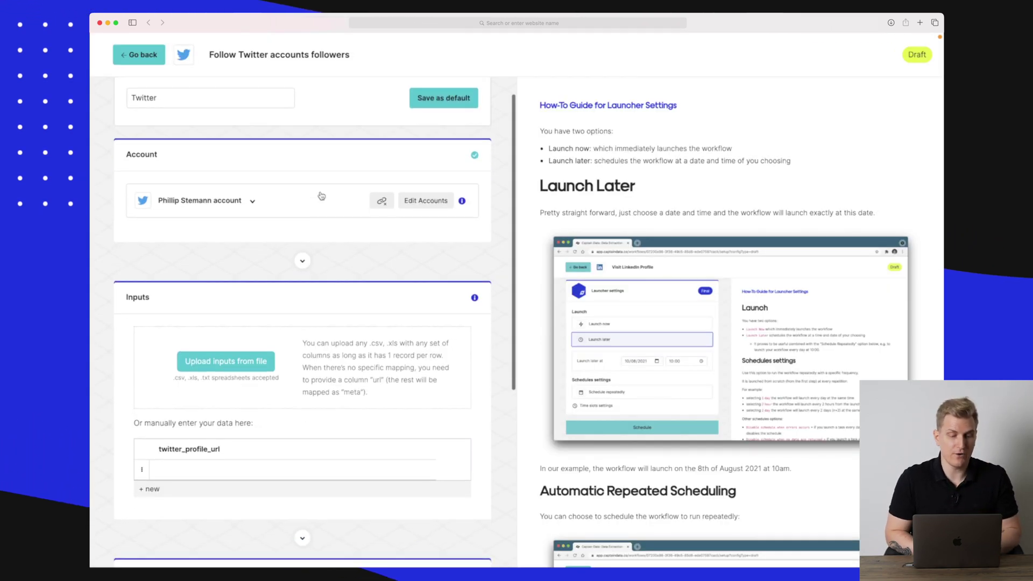
scroll(321, 195, down, 3)
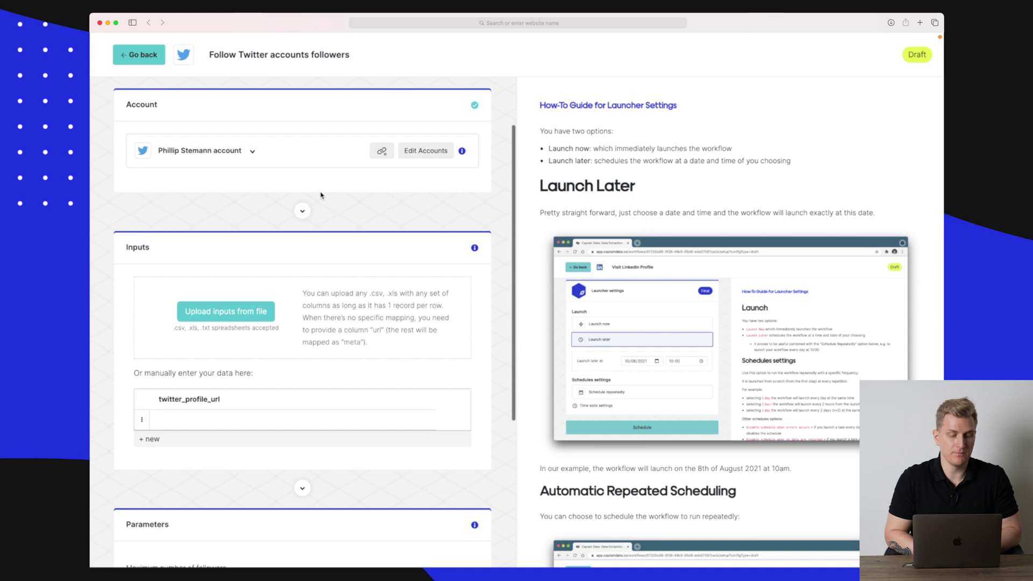
scroll(321, 195, down, 4)
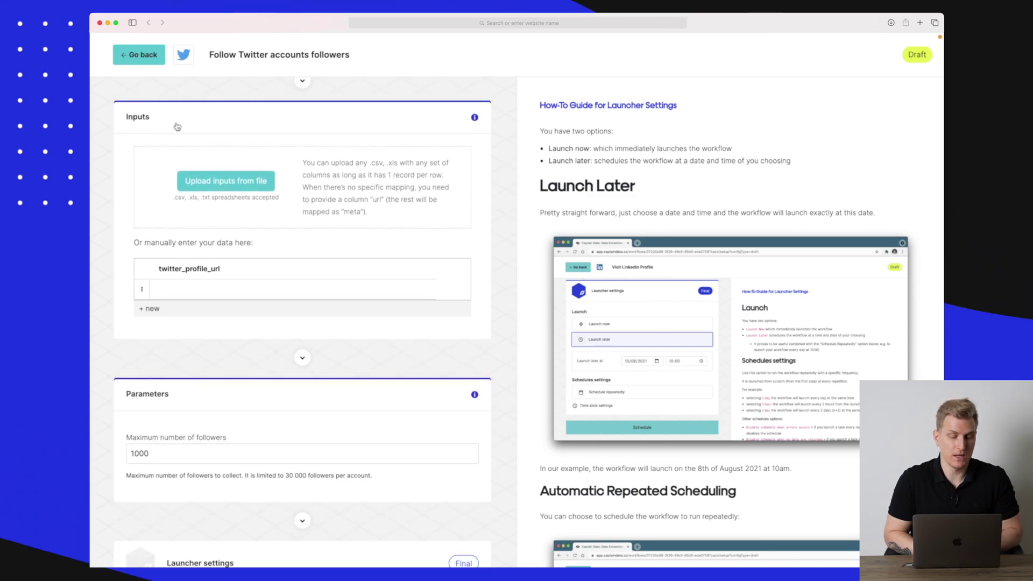
scroll(177, 126, down, 1)
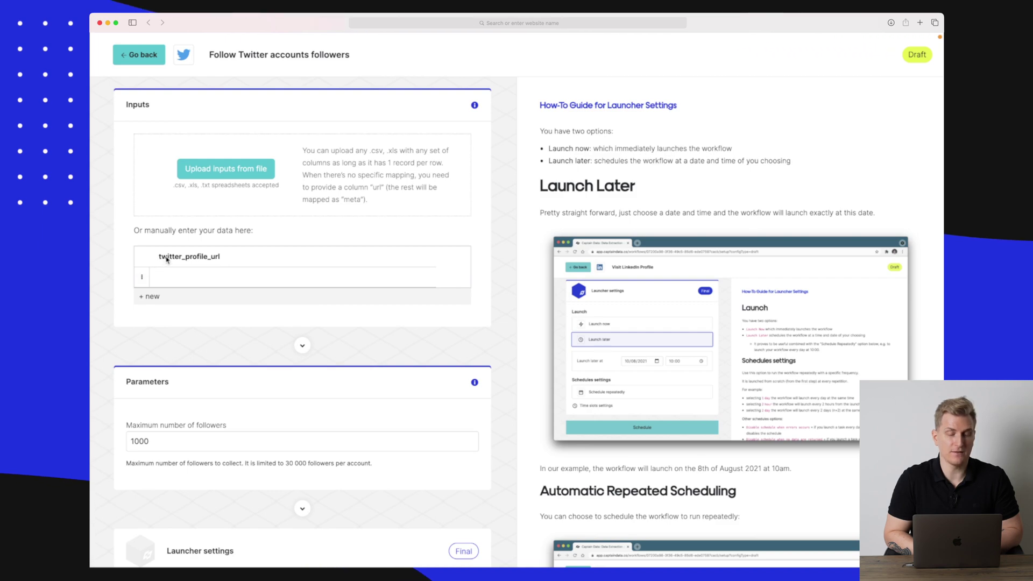
scroll(167, 259, down, 2)
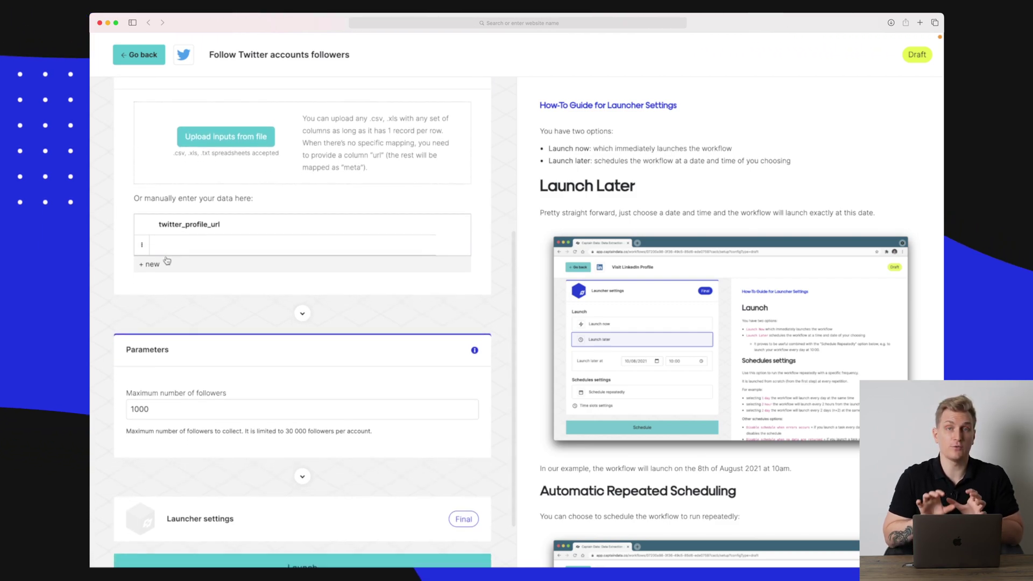
scroll(166, 260, down, 4)
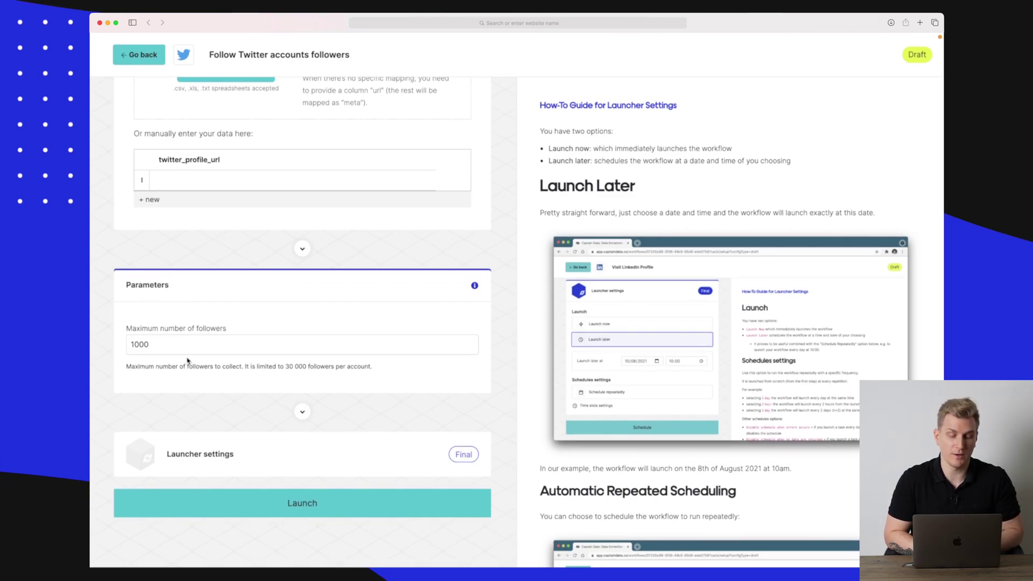
Step: Launch the Twitter job immediately with Launch now, then return to My workflows
click(220, 463)
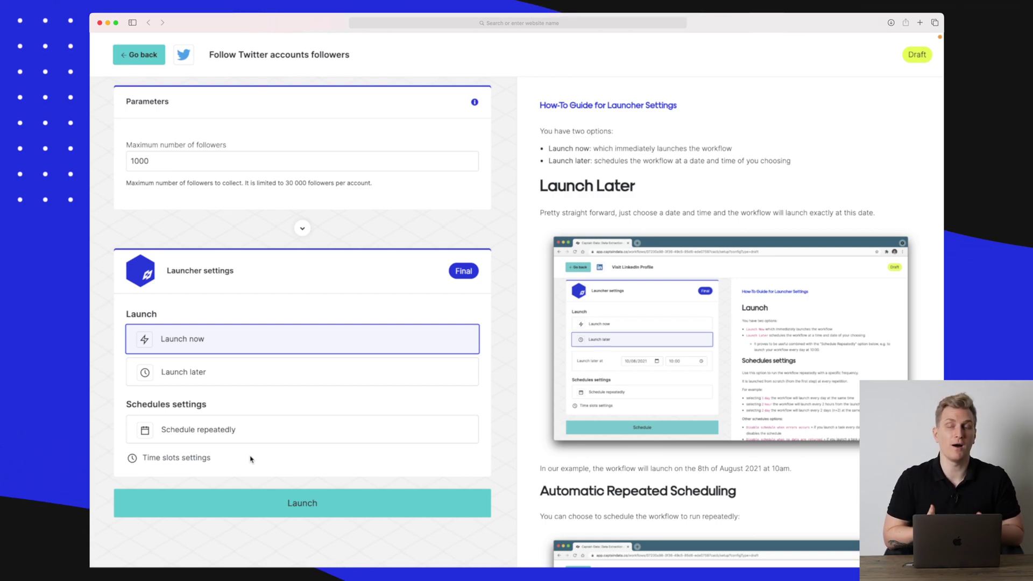
click(301, 504)
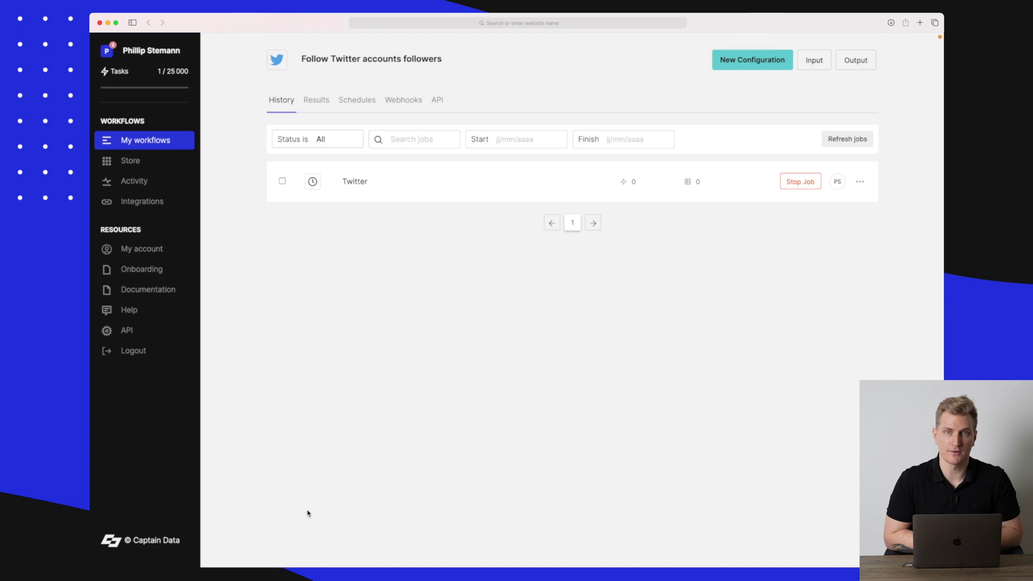
click(146, 146)
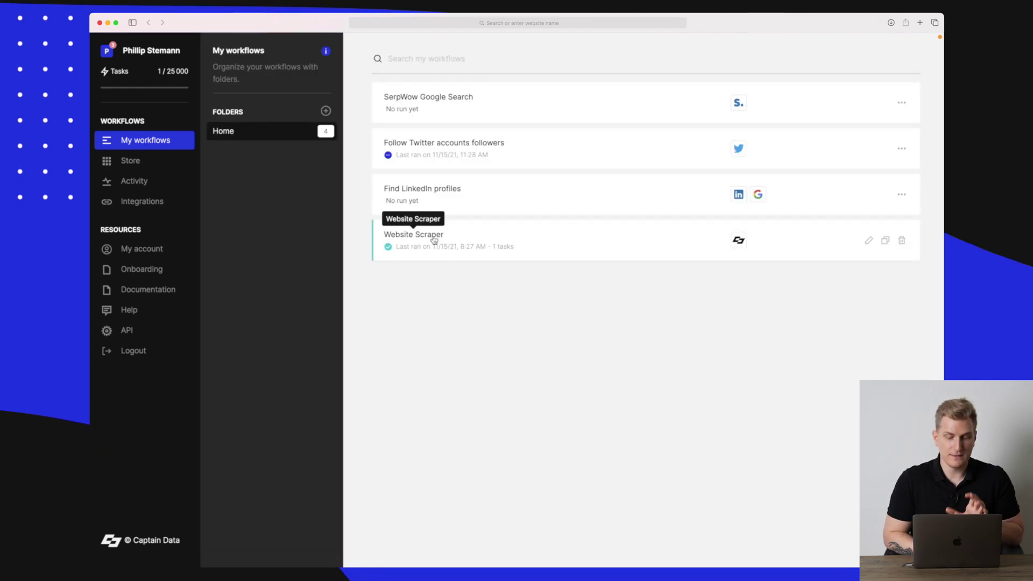
Step: Create a new Website Scraper configuration named 'Website' with one pasted website URL input
click(434, 240)
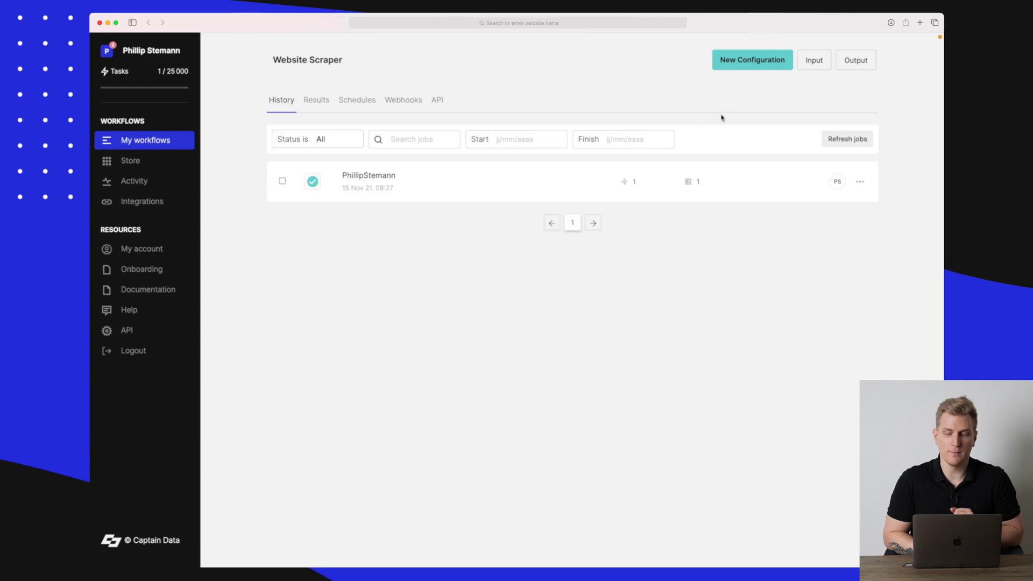
click(763, 62)
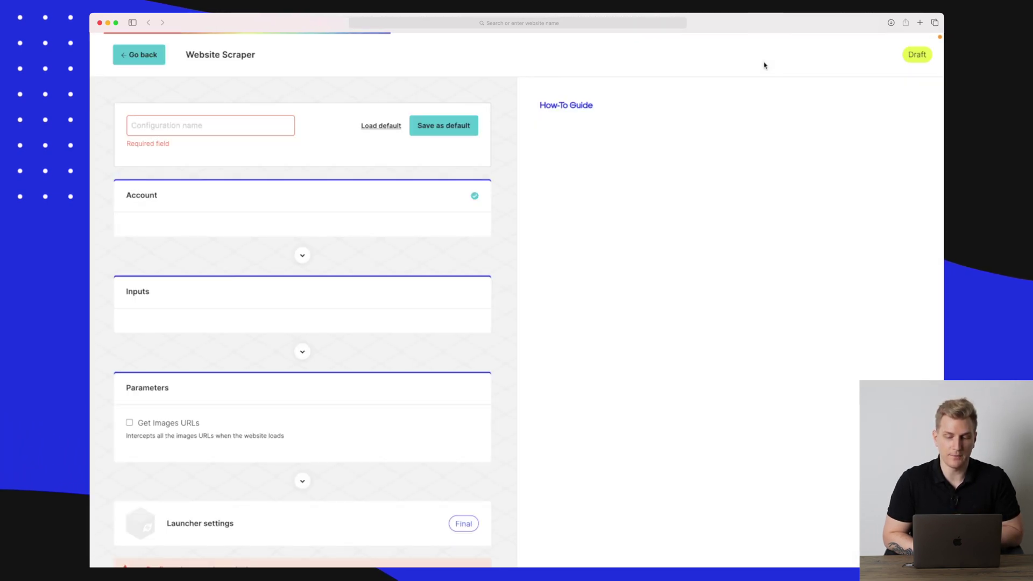
click(219, 127)
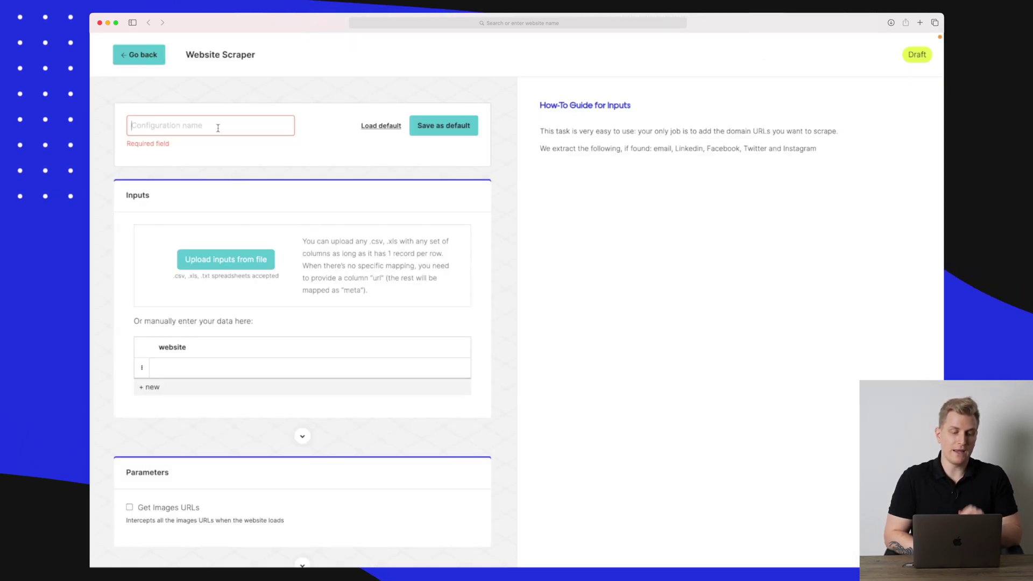
text(Website)
scroll(287, 254, down, 5)
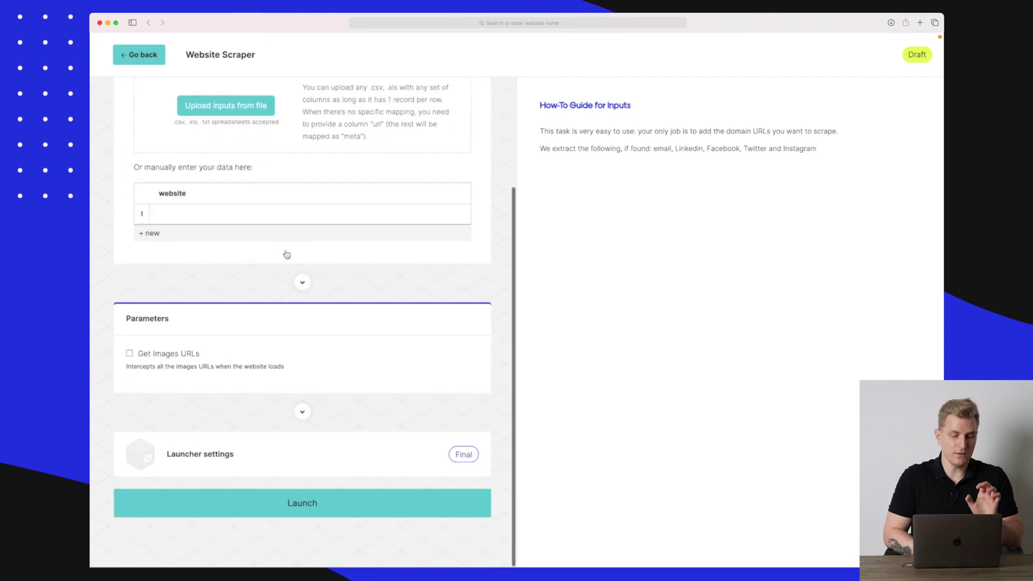
click(196, 216)
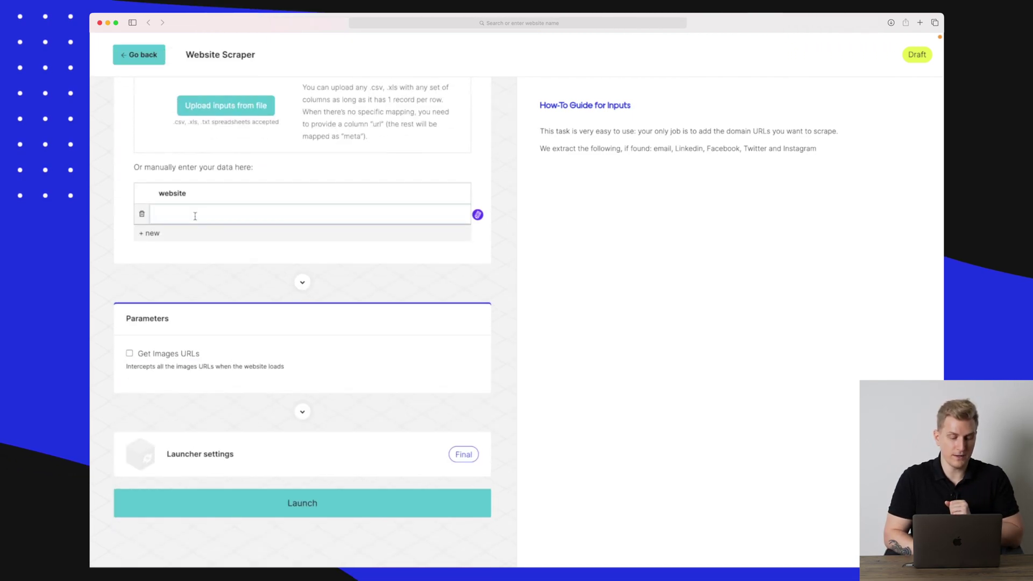
text(https://phillipstemann.com)
key(Return)
scroll(242, 265, down, 1)
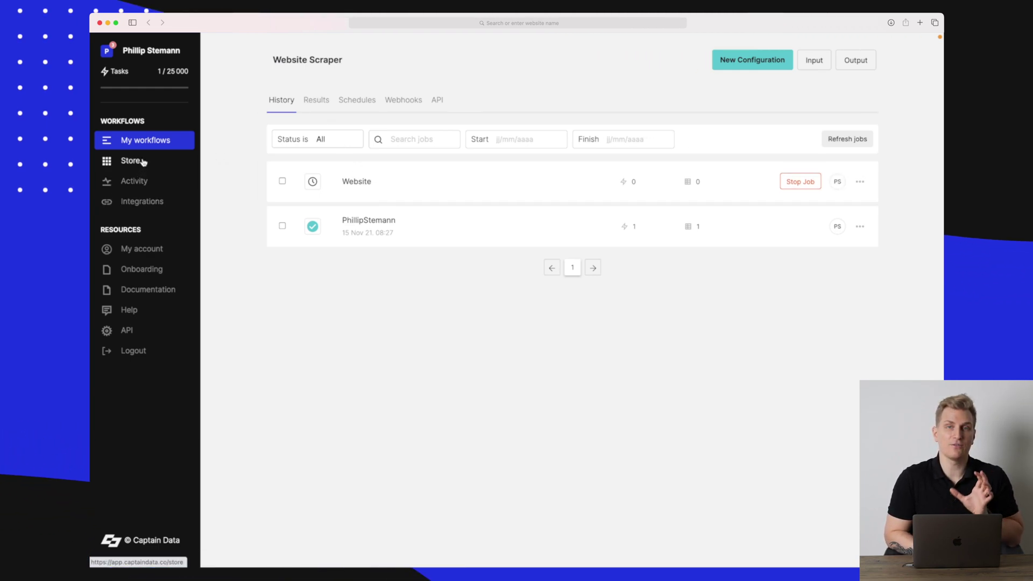
Step: Open the finished Website job's Step 1 results and scroll across the Email to Youtube_url columns
click(423, 179)
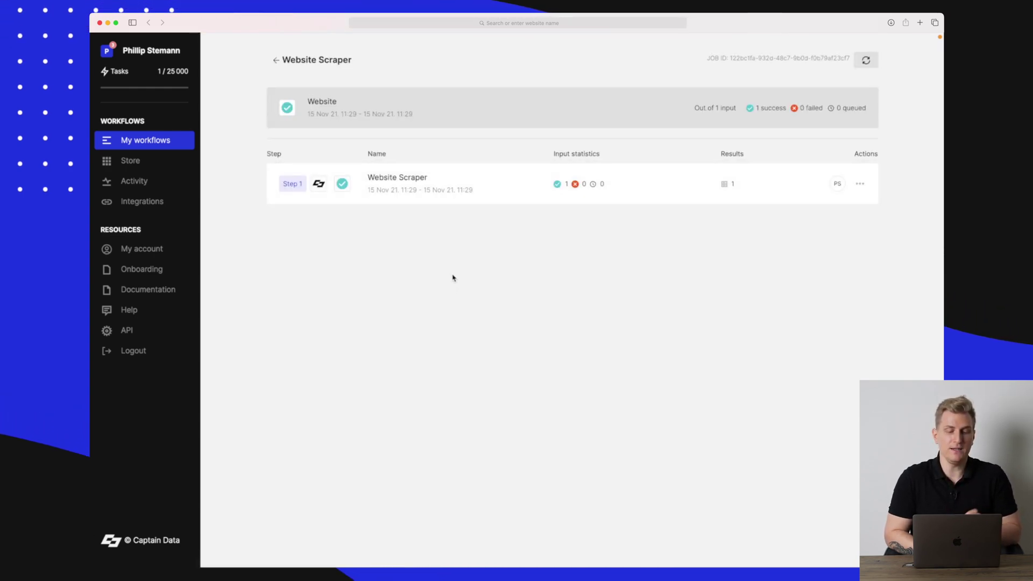
click(726, 184)
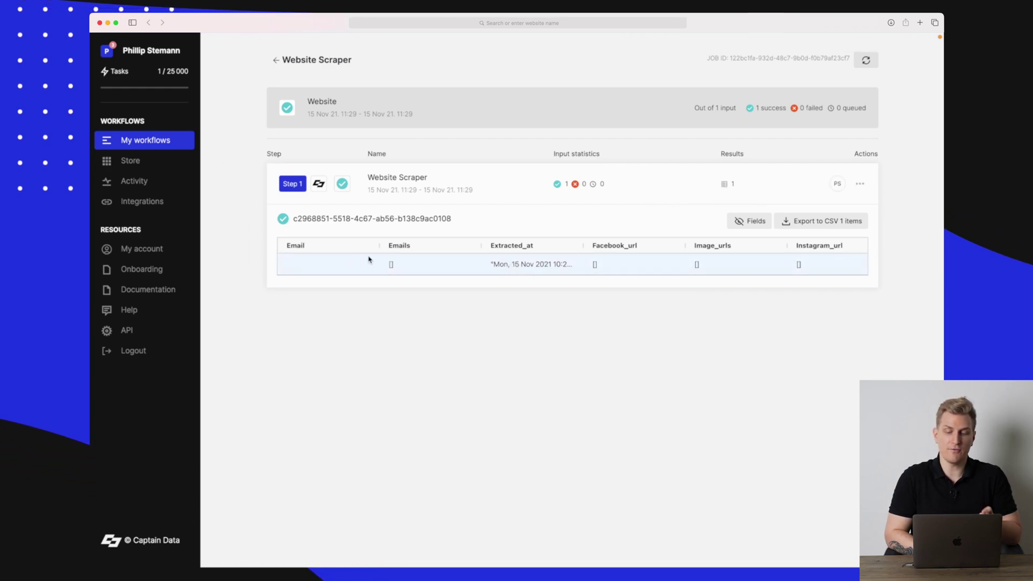
scroll(387, 264, right, 4)
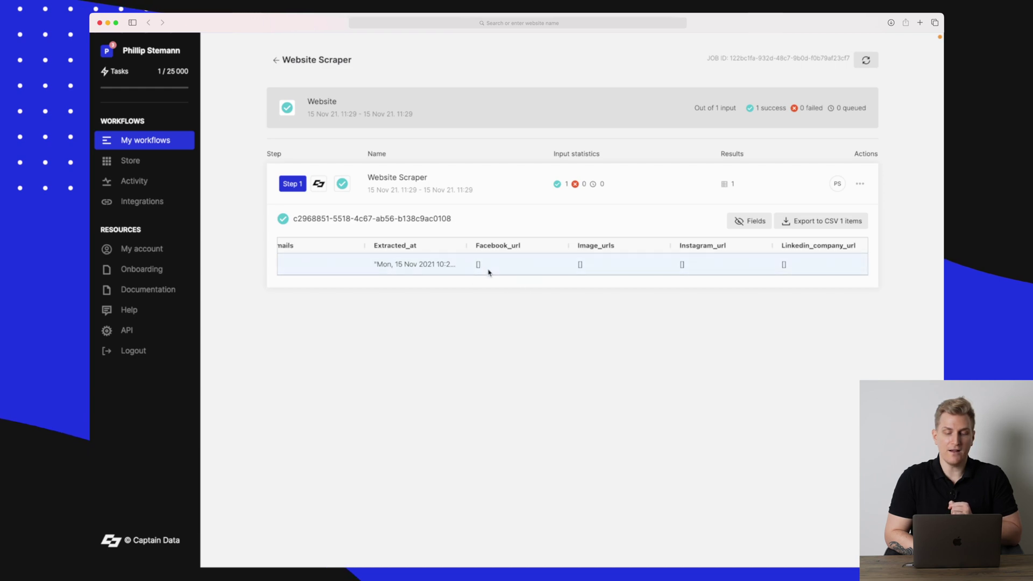
scroll(489, 264, right, 5)
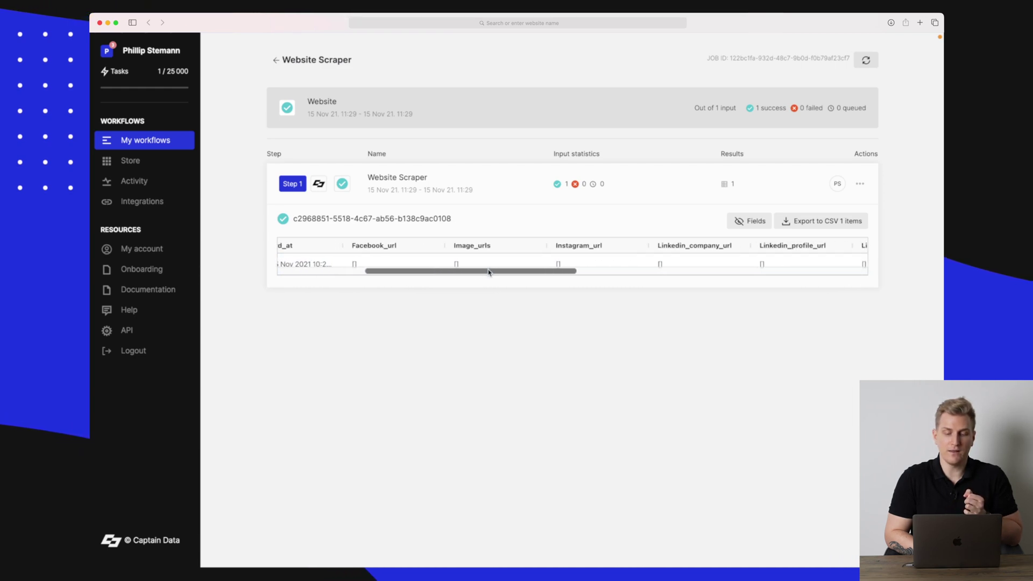
scroll(463, 264, right, 8)
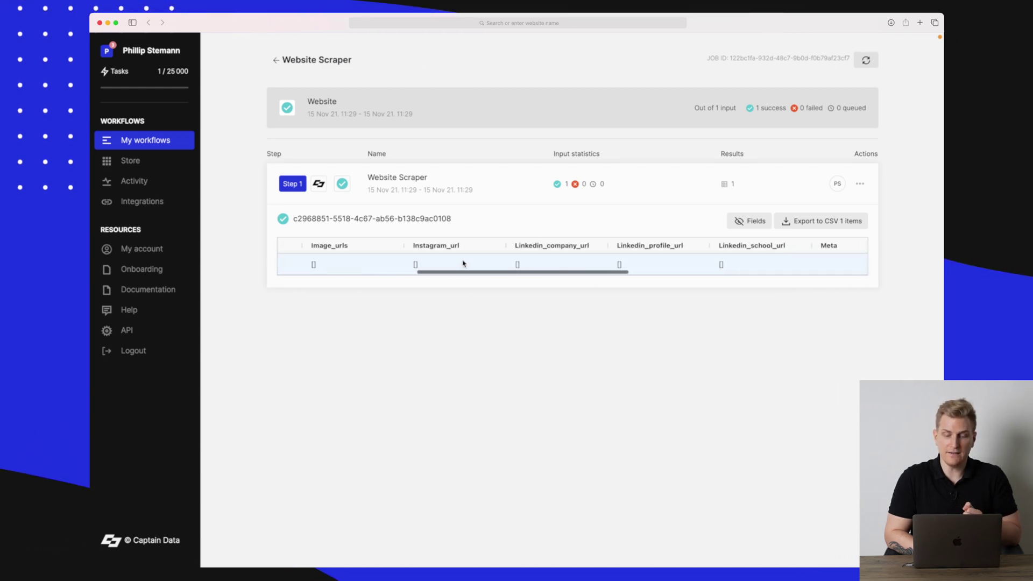
scroll(463, 264, right, 15)
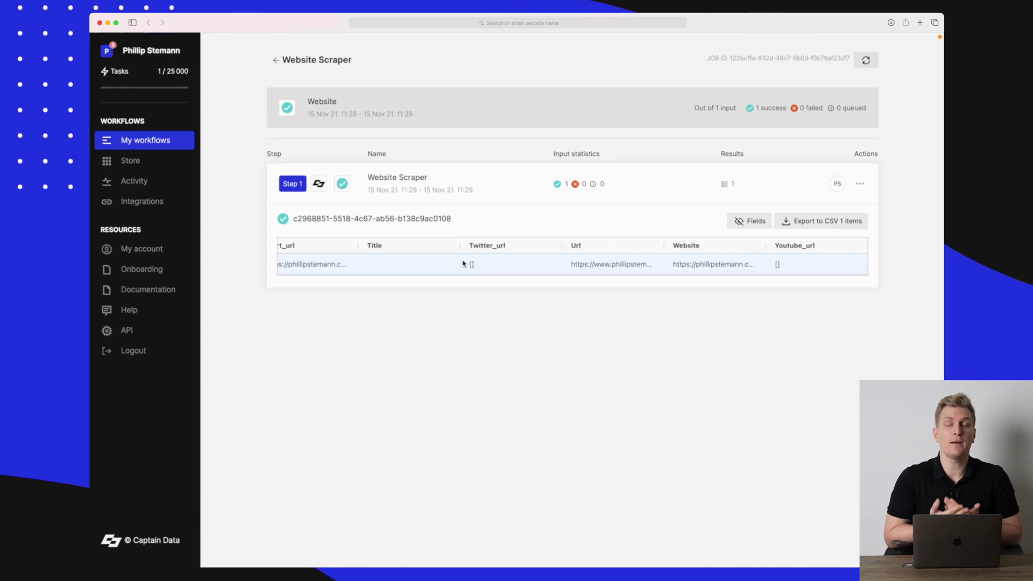
scroll(463, 264, left, 16)
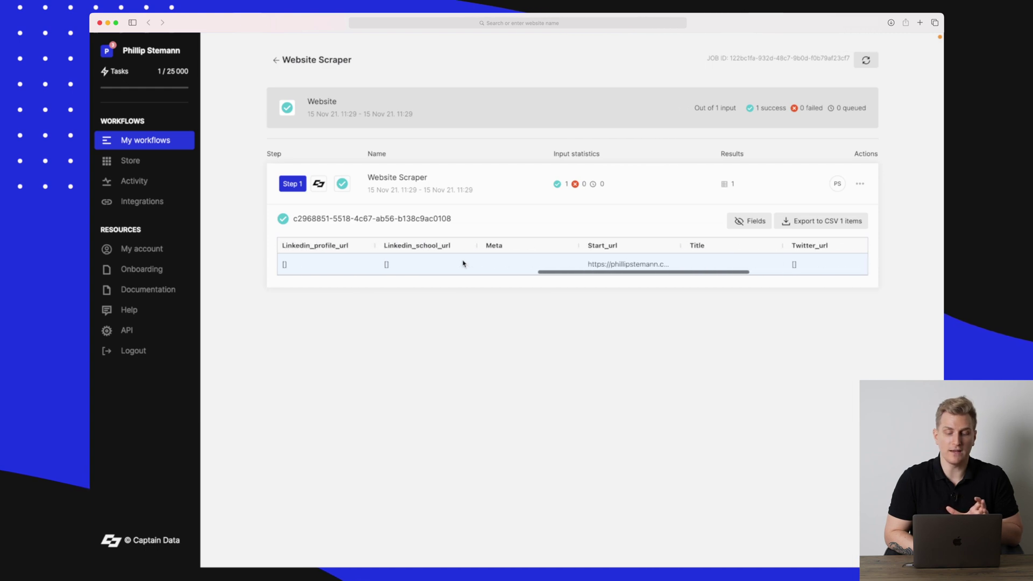
scroll(463, 264, left, 1)
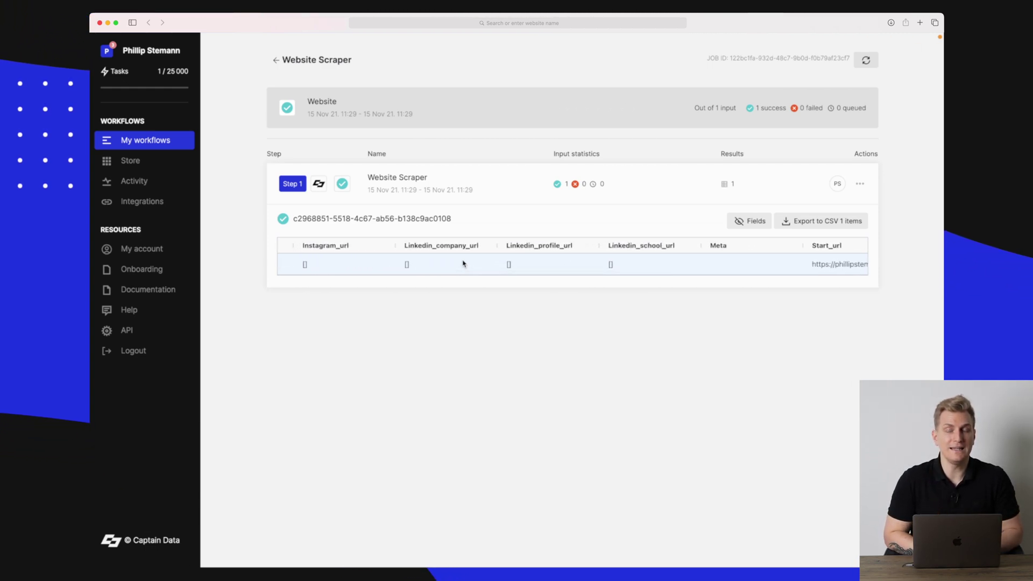
scroll(463, 264, left, 15)
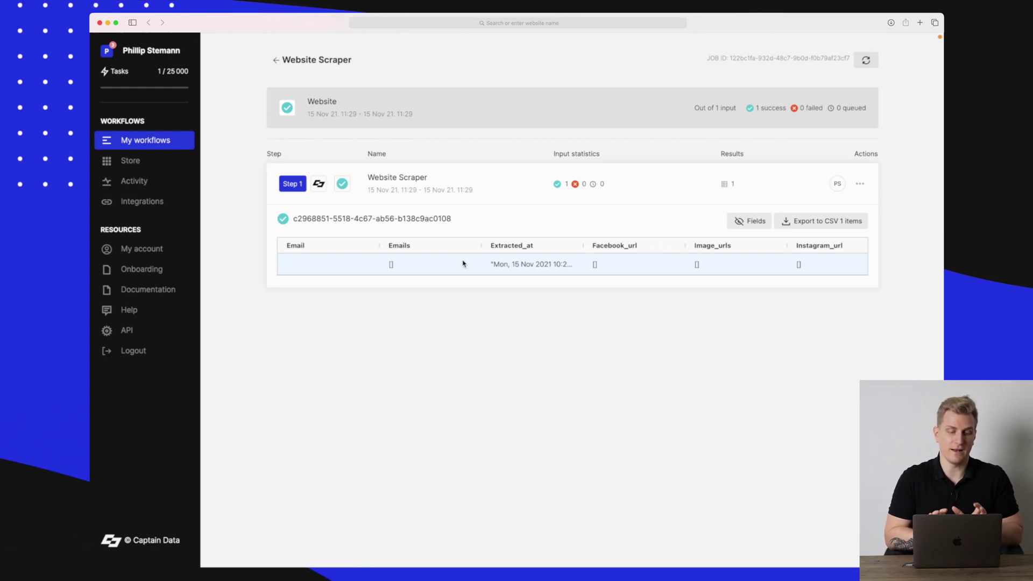
Step: Start a new Follow Twitter accounts followers configuration named 'Twitter'
click(153, 141)
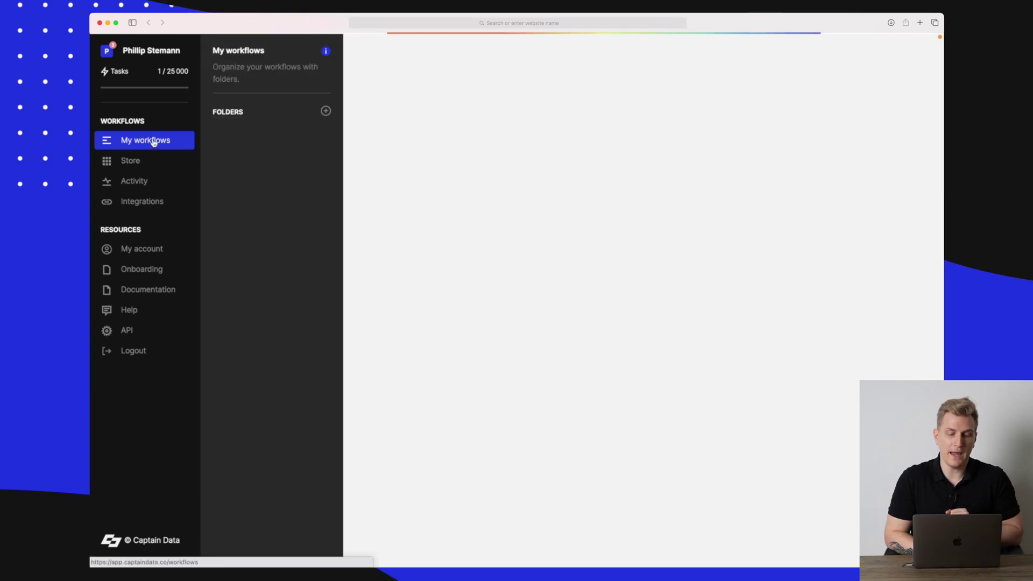
click(538, 152)
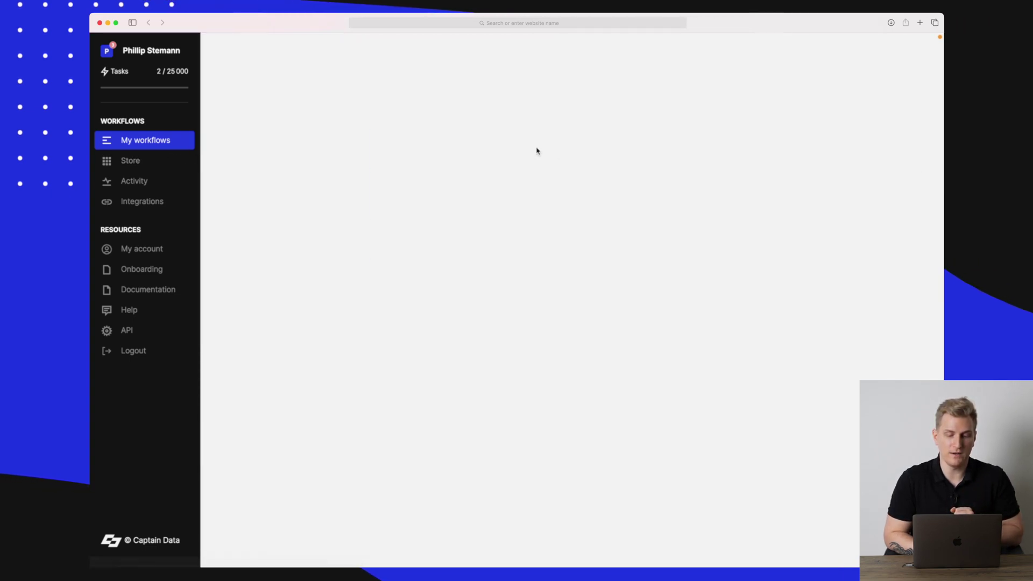
click(740, 63)
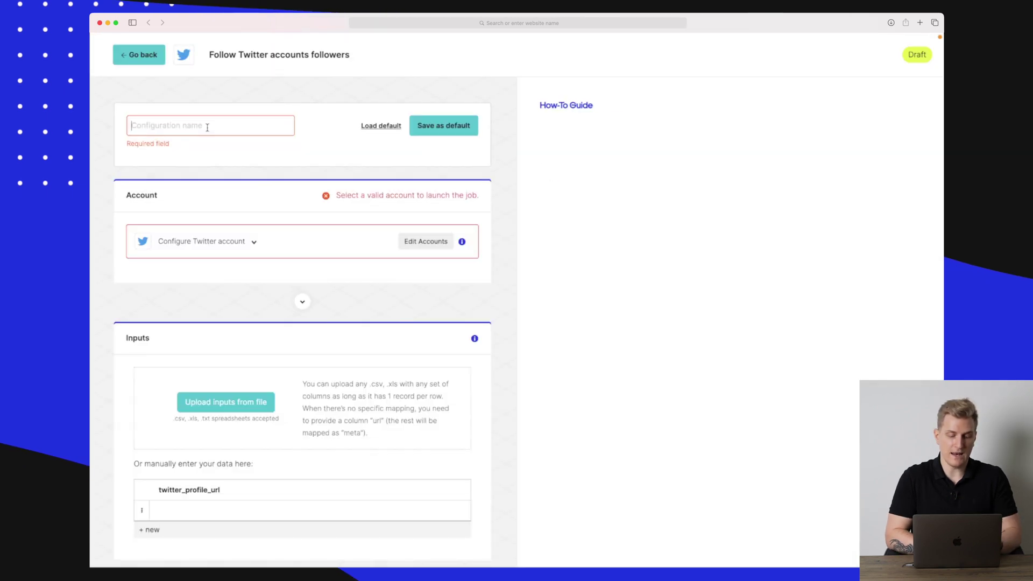
text(Twitter)
Step: Select the connected Twitter account and add the ubersuggest_seo profile URL as input
click(253, 227)
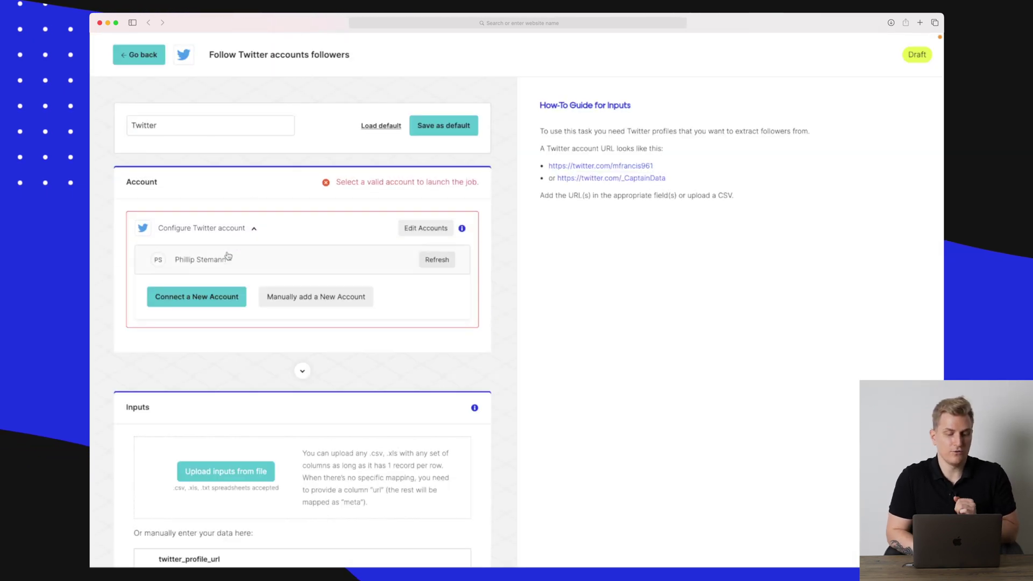
click(269, 268)
scroll(226, 350, down, 5)
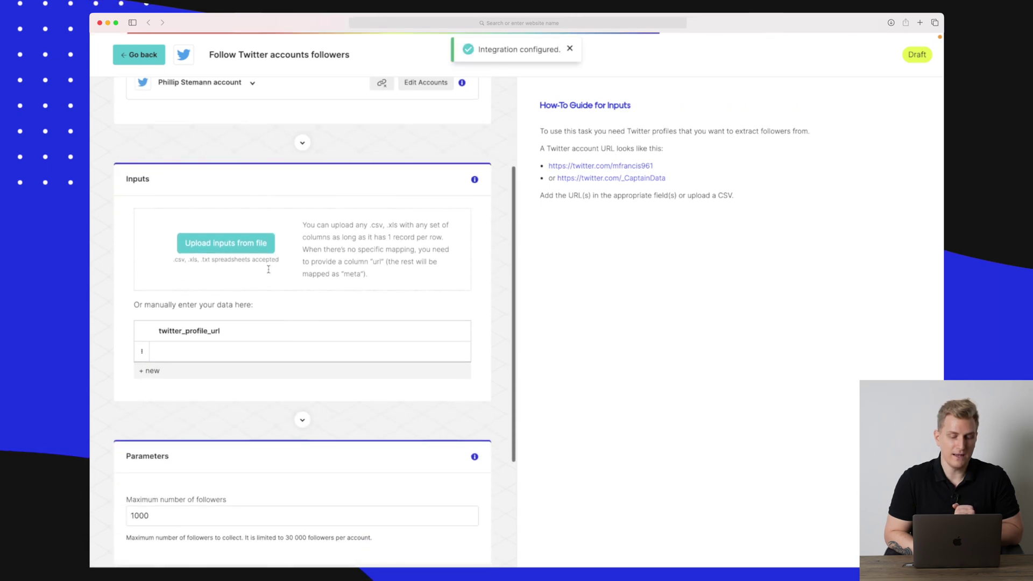
click(225, 352)
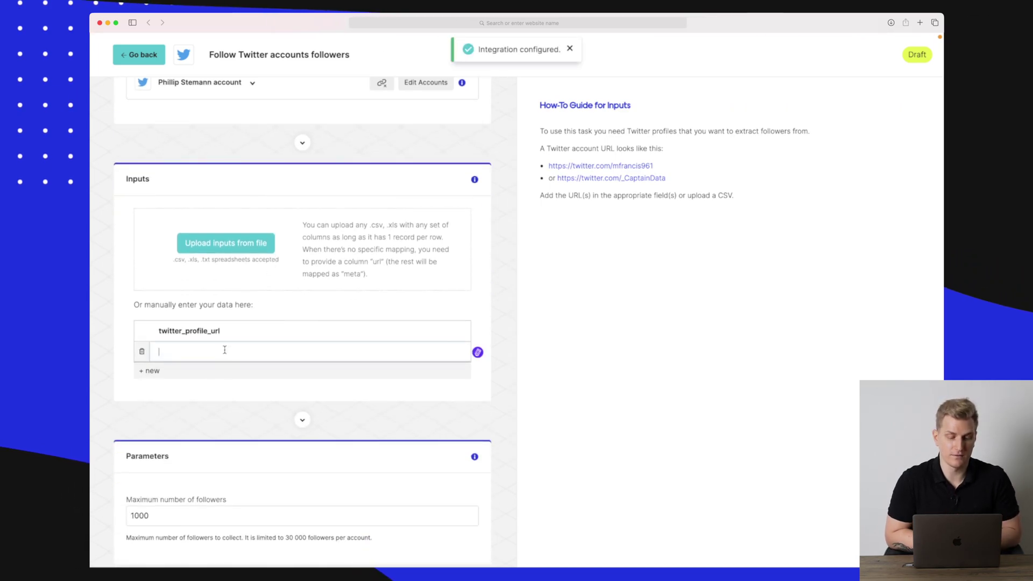
text(https://twitter.com/ubersuggest_seo)
key(Return)
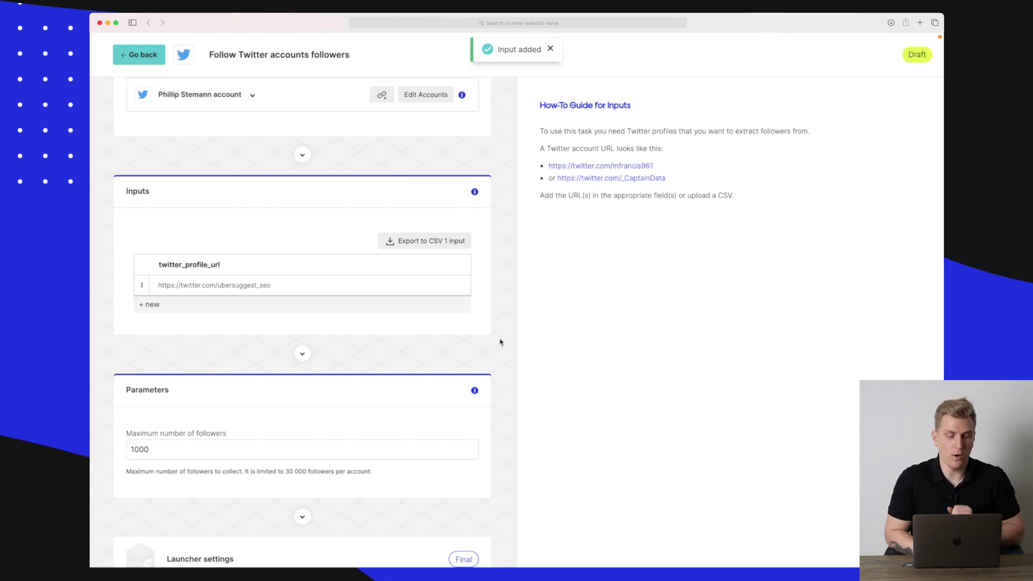
scroll(500, 343, down, 3)
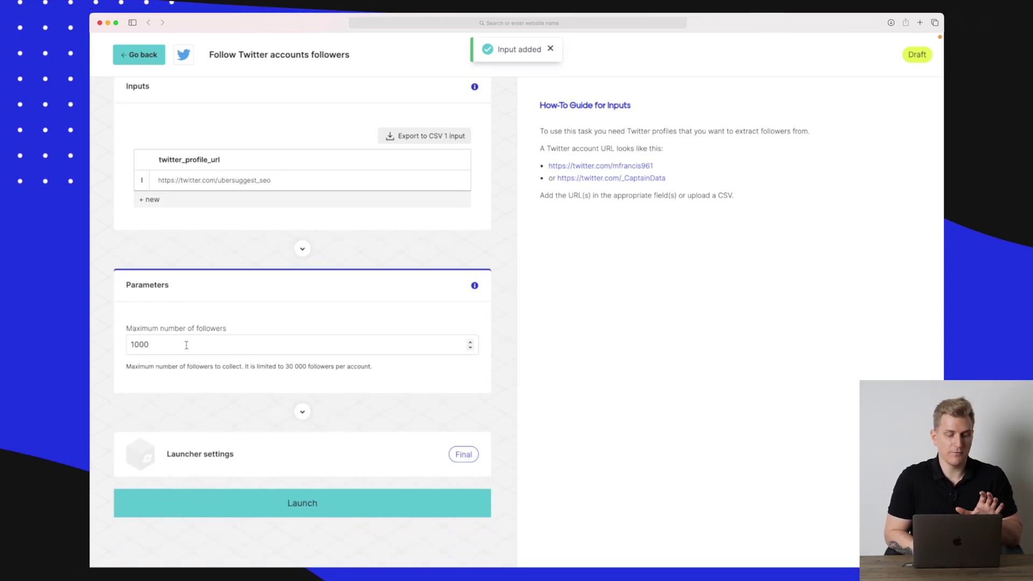
Step: Launch the Twitter followers job with its one profile URL input
click(334, 504)
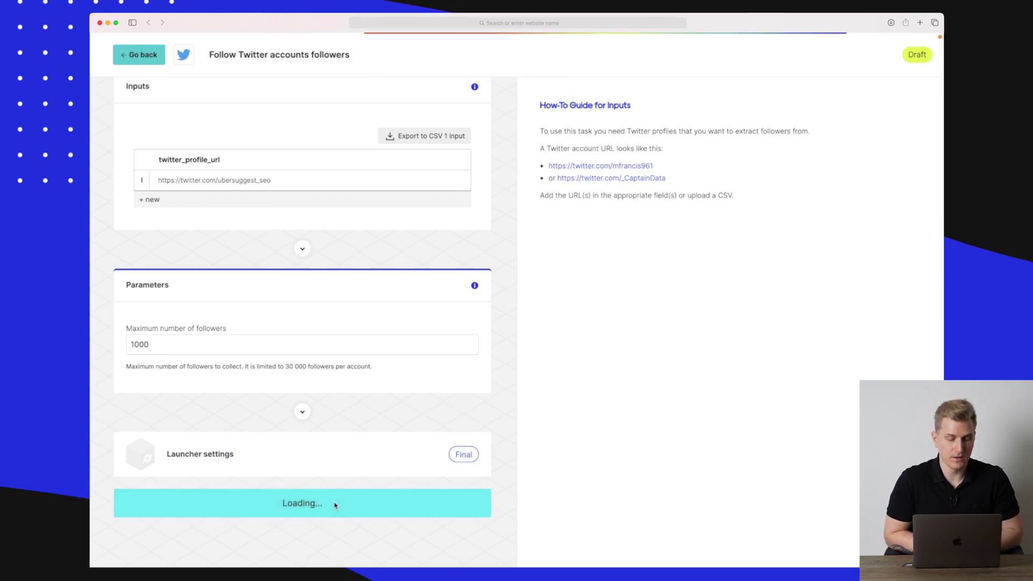